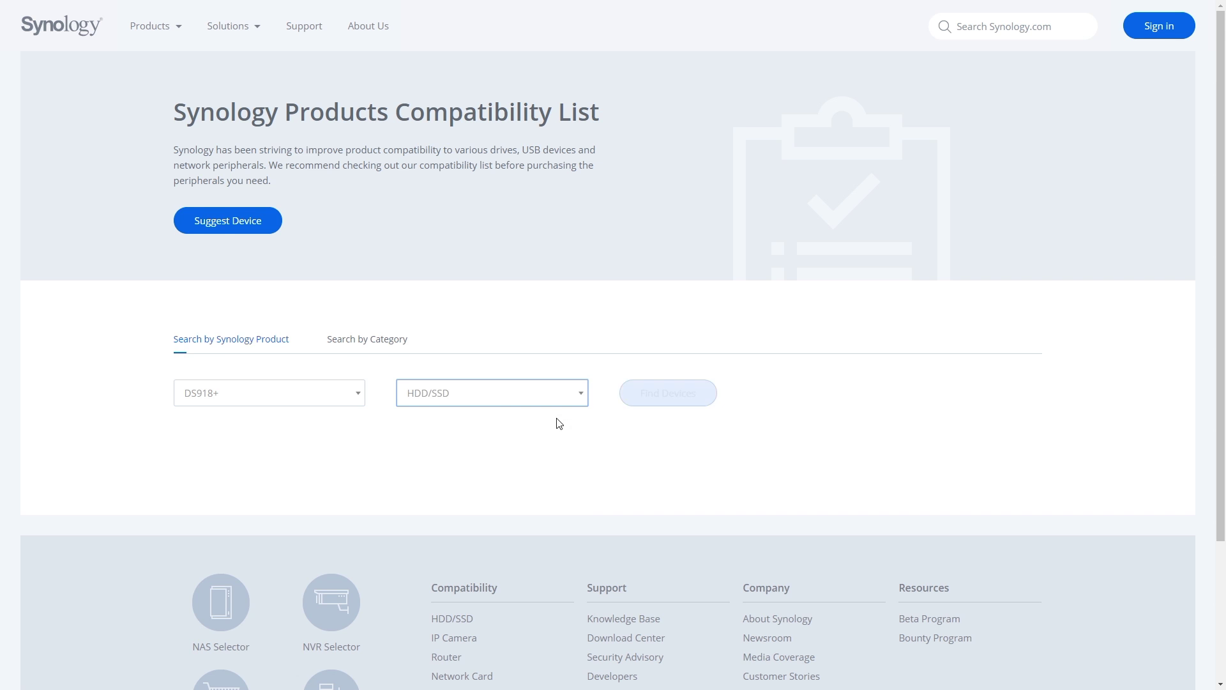
Find the HDD/SSD drives compatible with the DS918+ and scroll through the results table.
click(653, 409)
scroll(796, 408, down, 5)
scroll(1012, 409, down, 3)
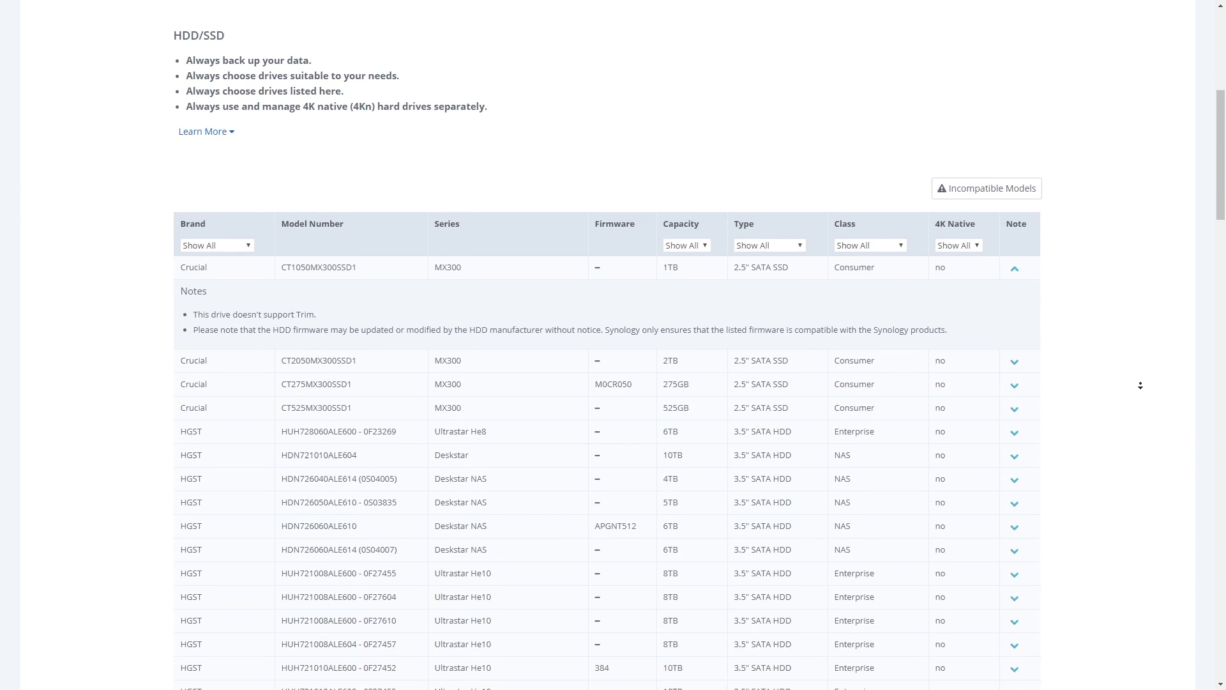
scroll(1065, 383, down, 3)
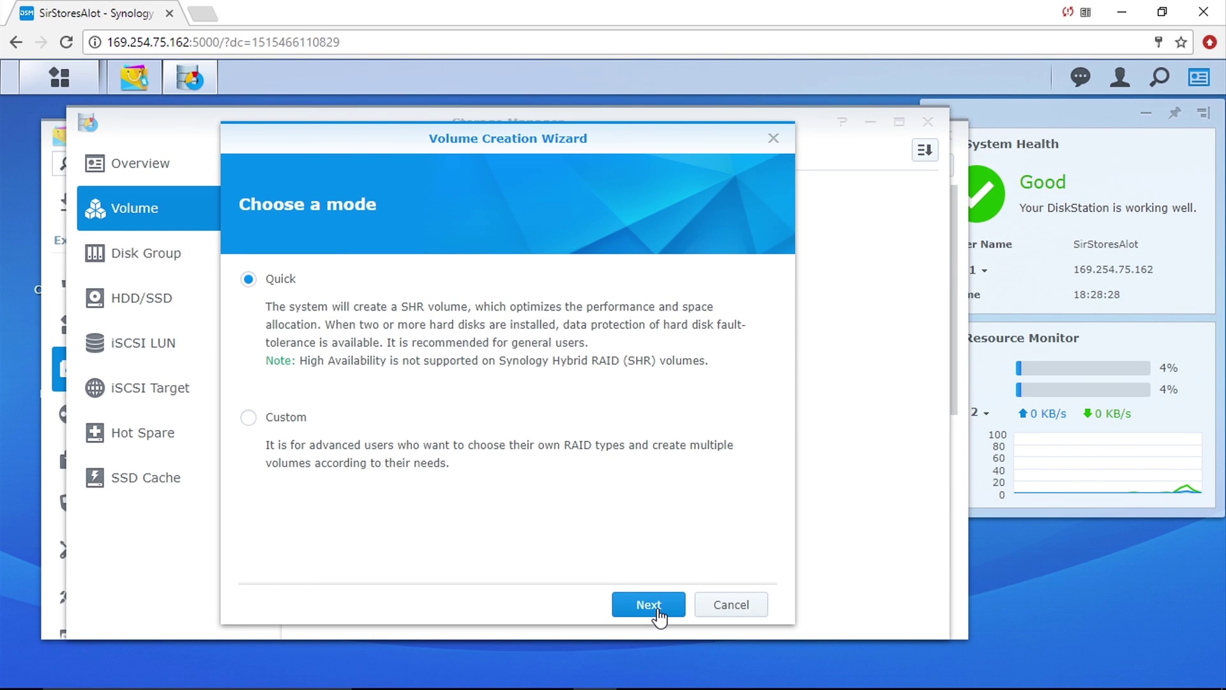
Create a Quick-mode volume on Disk 4 up to the erase warning, then add a 2 TB calculator disk.
click(649, 605)
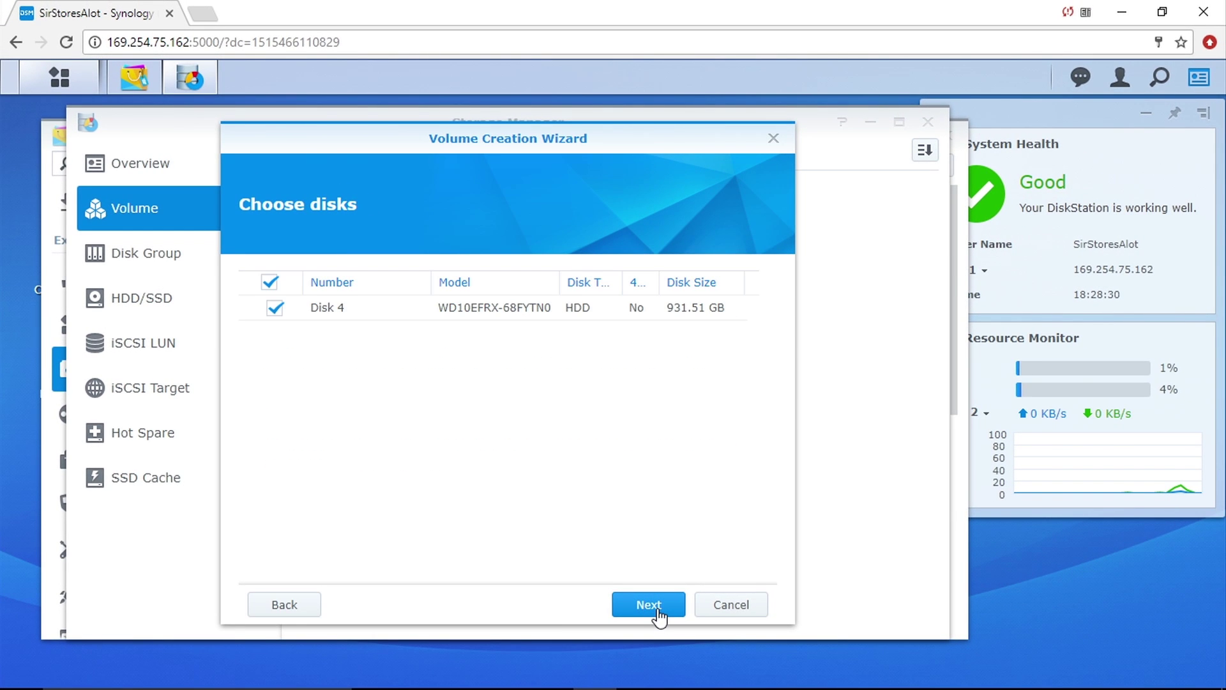
click(657, 610)
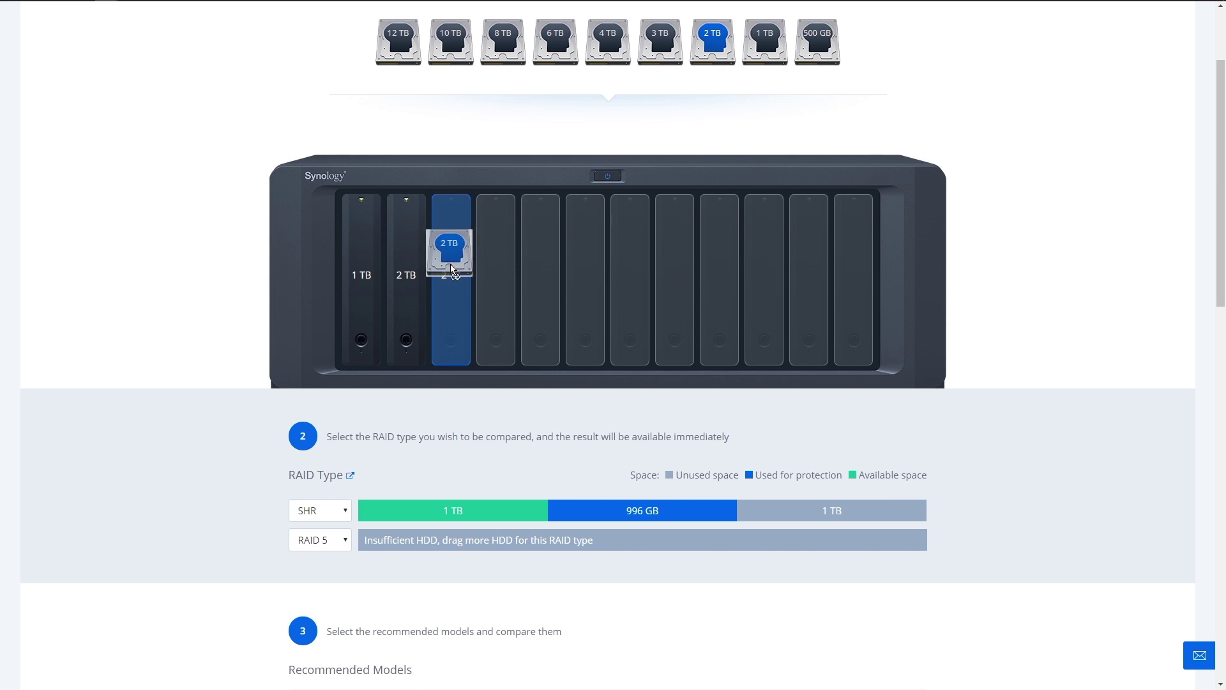
drag(452, 269, 452, 272)
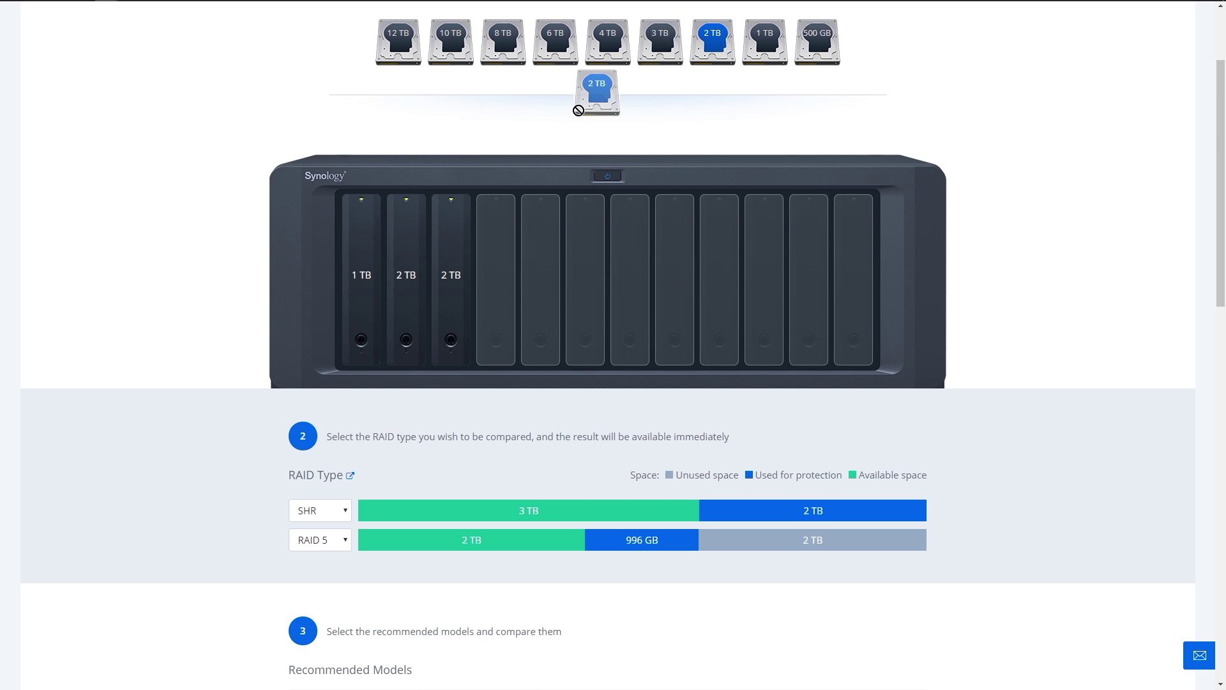
Arrange the RAID Calculator bays to 2, 4, 2 and 6 TB disks to compare SHR and RAID 5.
drag(579, 111, 335, 248)
drag(354, 297, 353, 300)
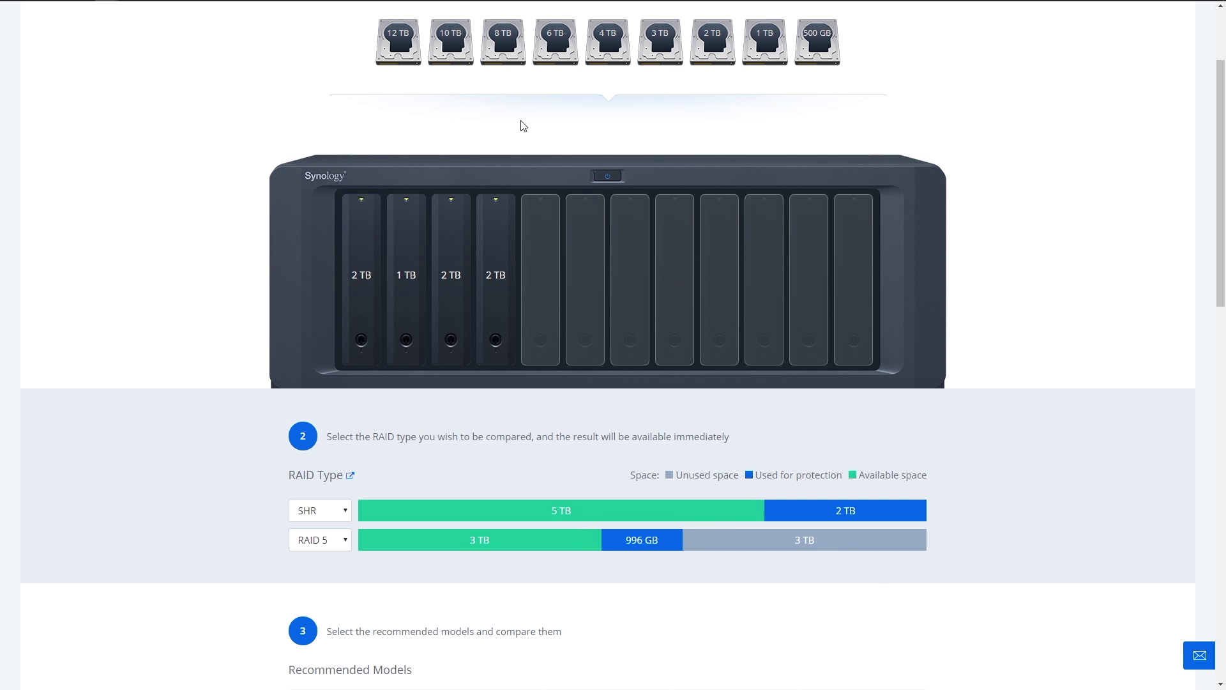
click(388, 286)
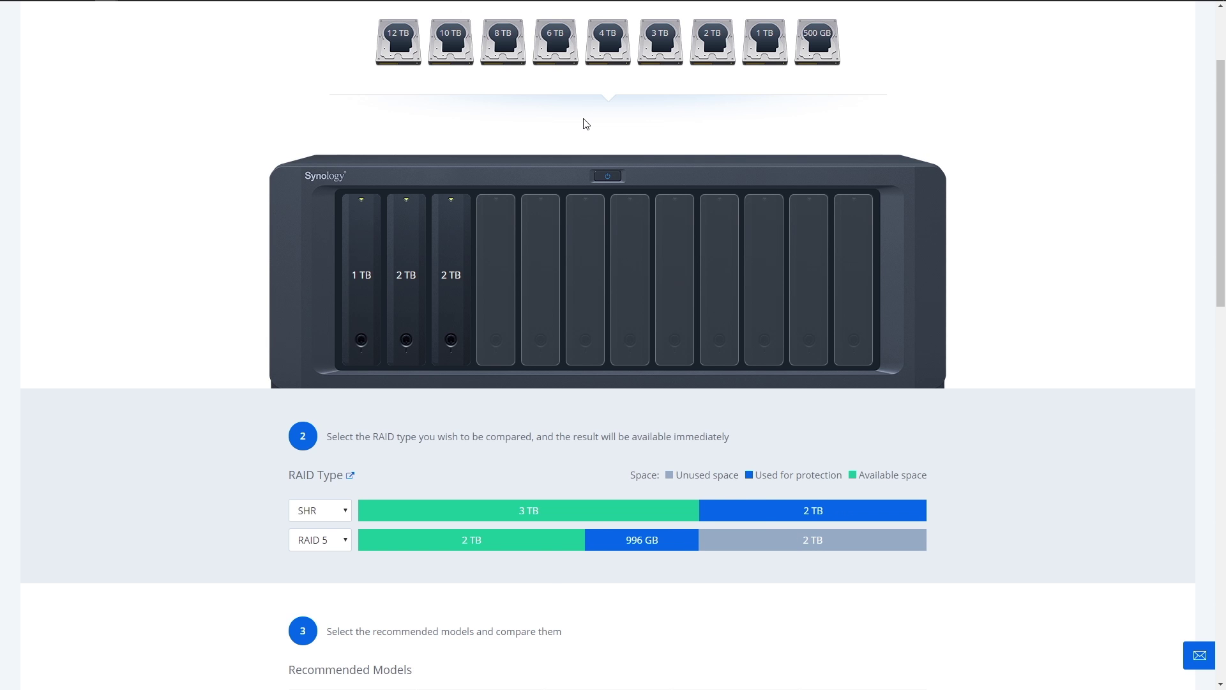
mouse_move(519, 197)
mouse_down()
mouse_move(375, 269)
mouse_move(379, 289)
mouse_up()
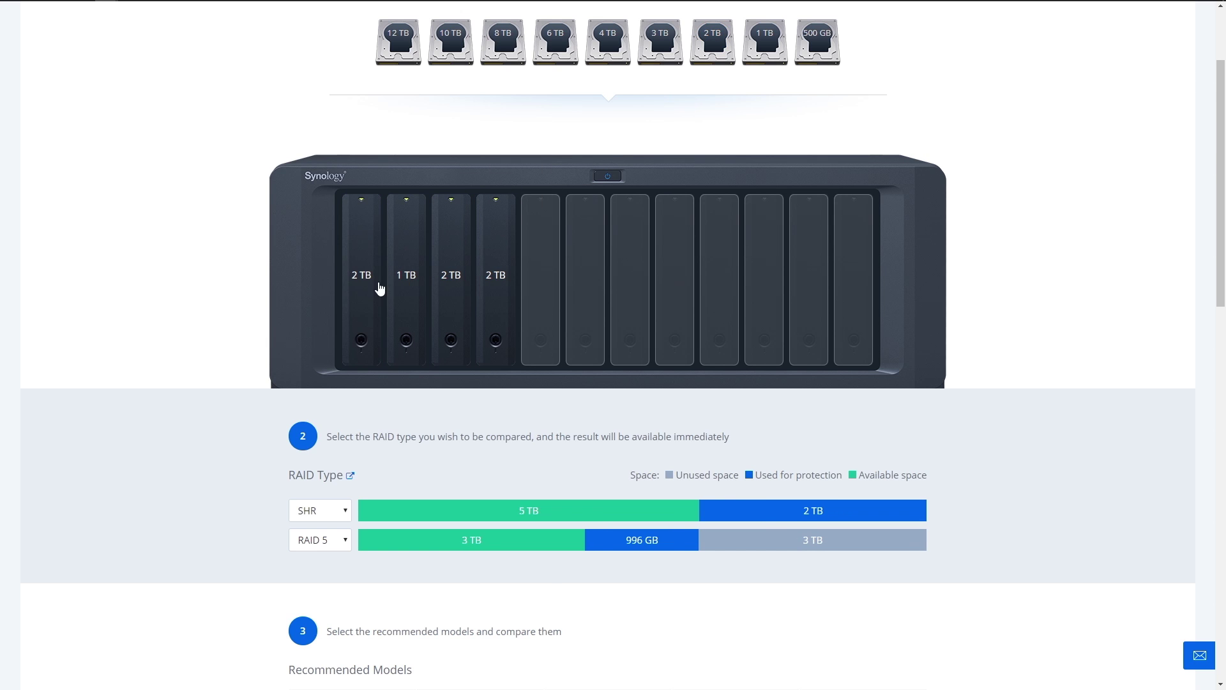
click(408, 280)
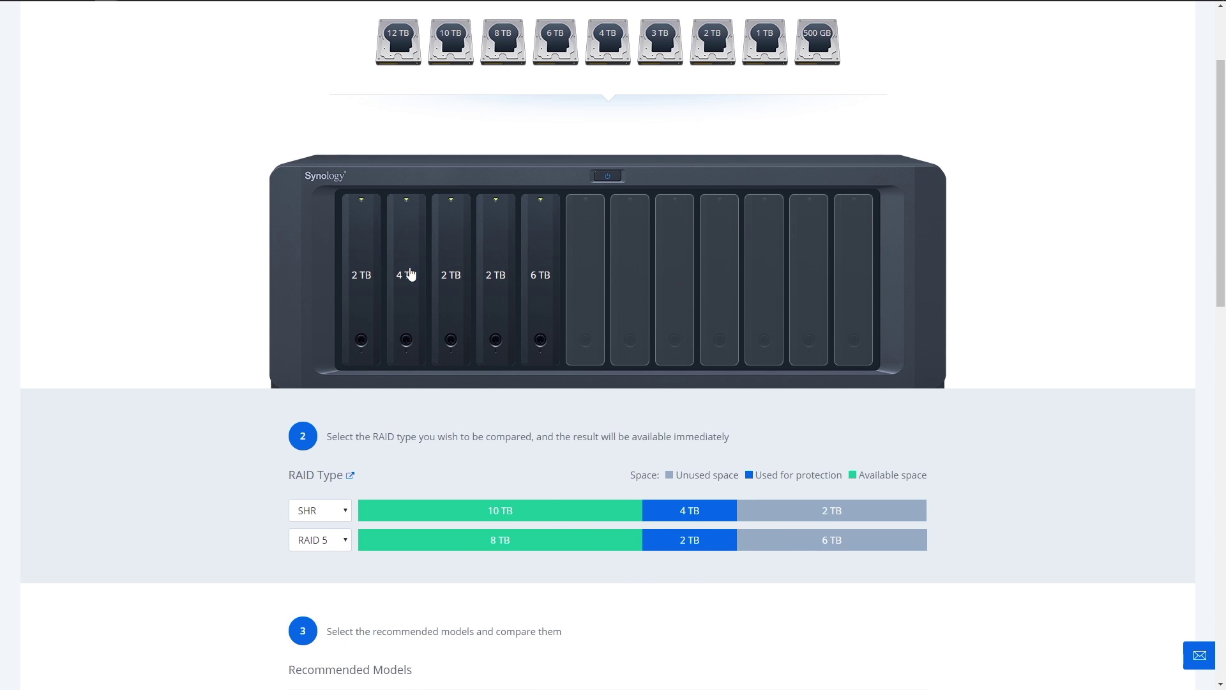
Remove the third-bay 2 TB disk, then keep the volume's disk check set to Yes.
click(447, 282)
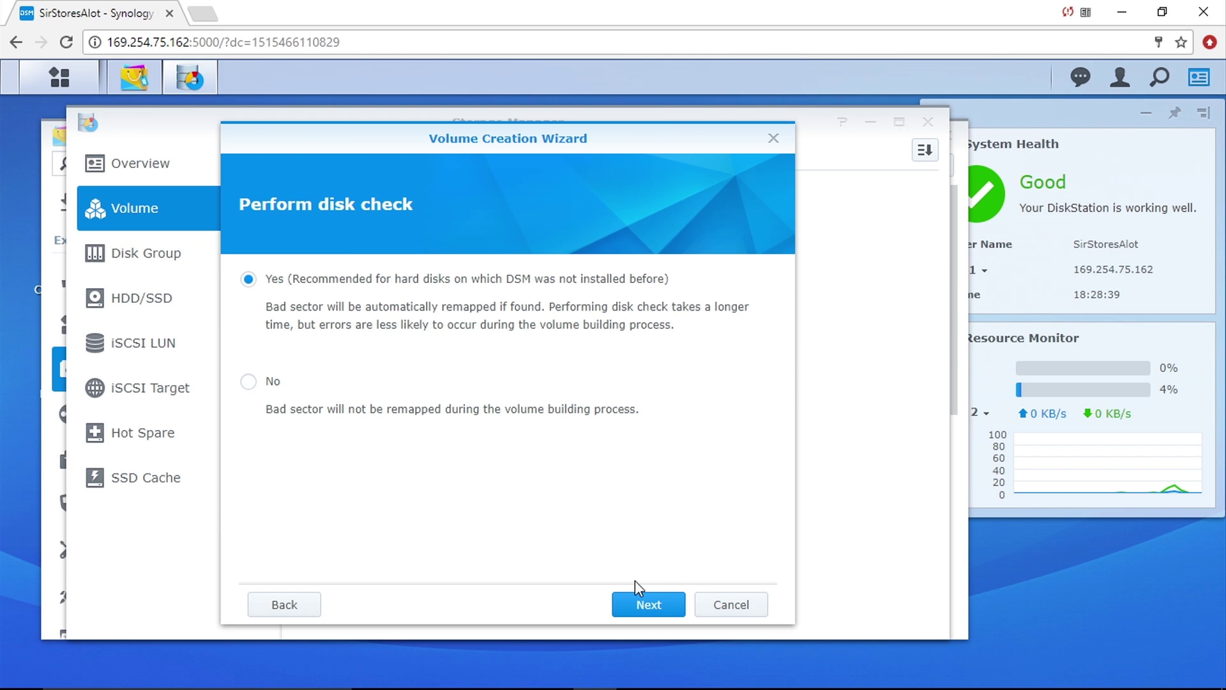
click(639, 607)
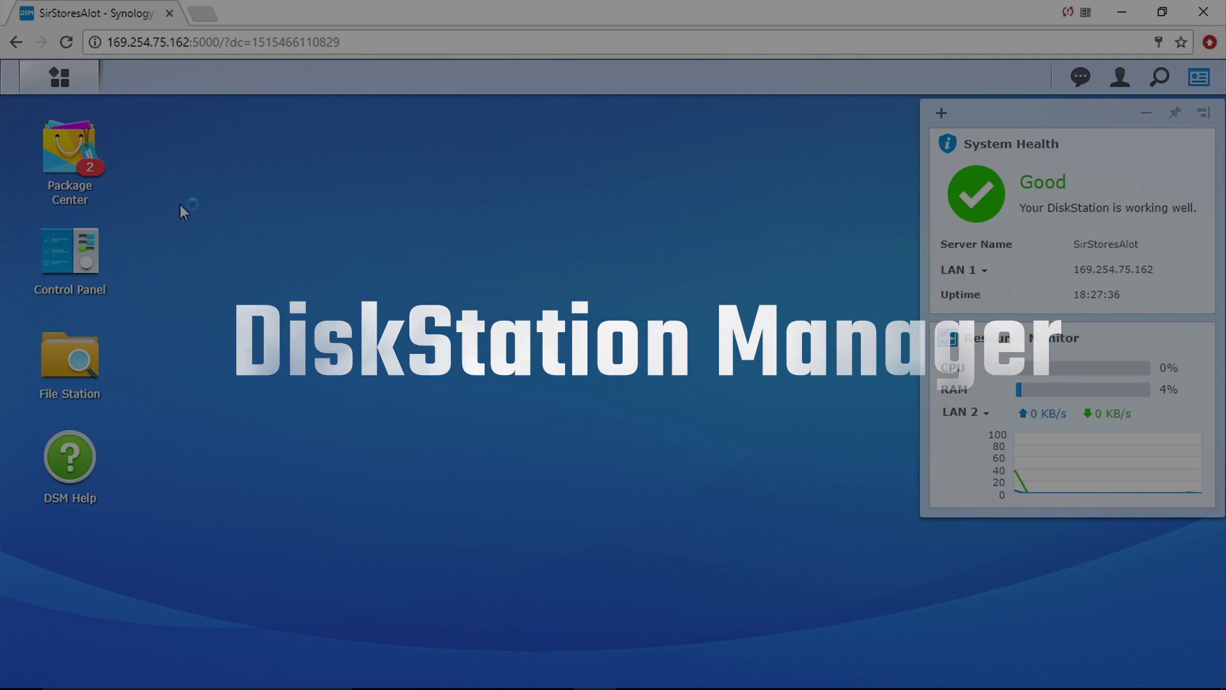
Launch Package Center from the DSM desktop icon.
click(69, 167)
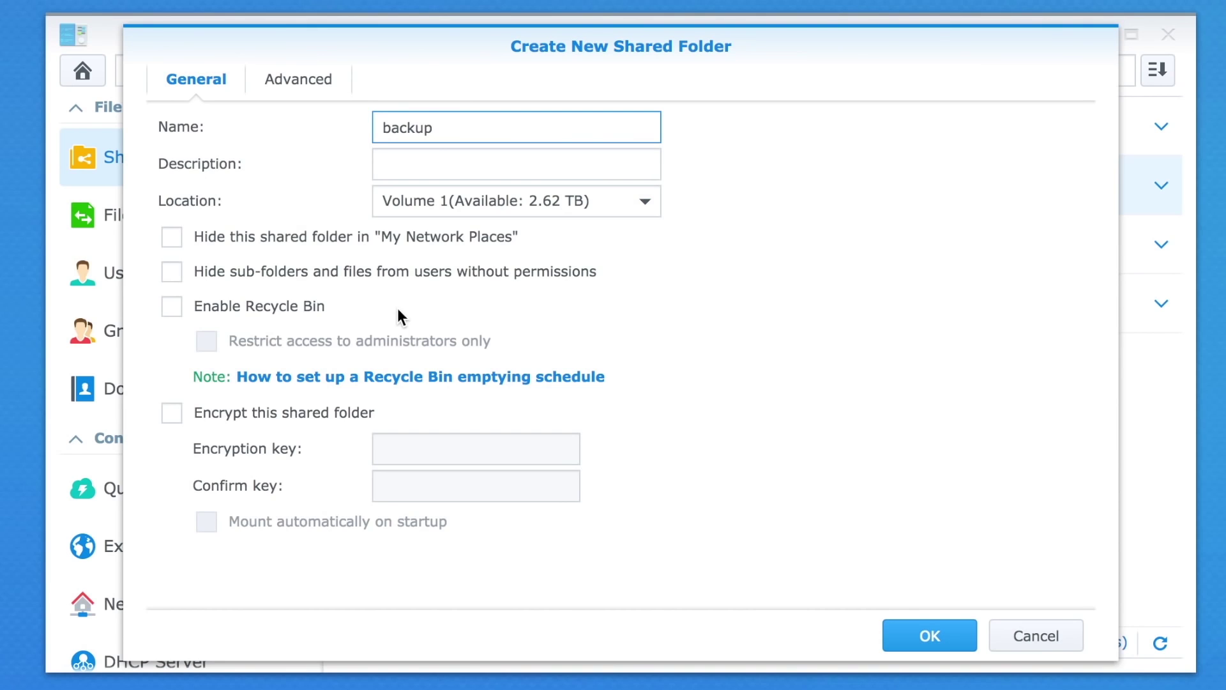
Enable a 1 GB shared folder quota in the backup folder's Advanced settings.
click(305, 76)
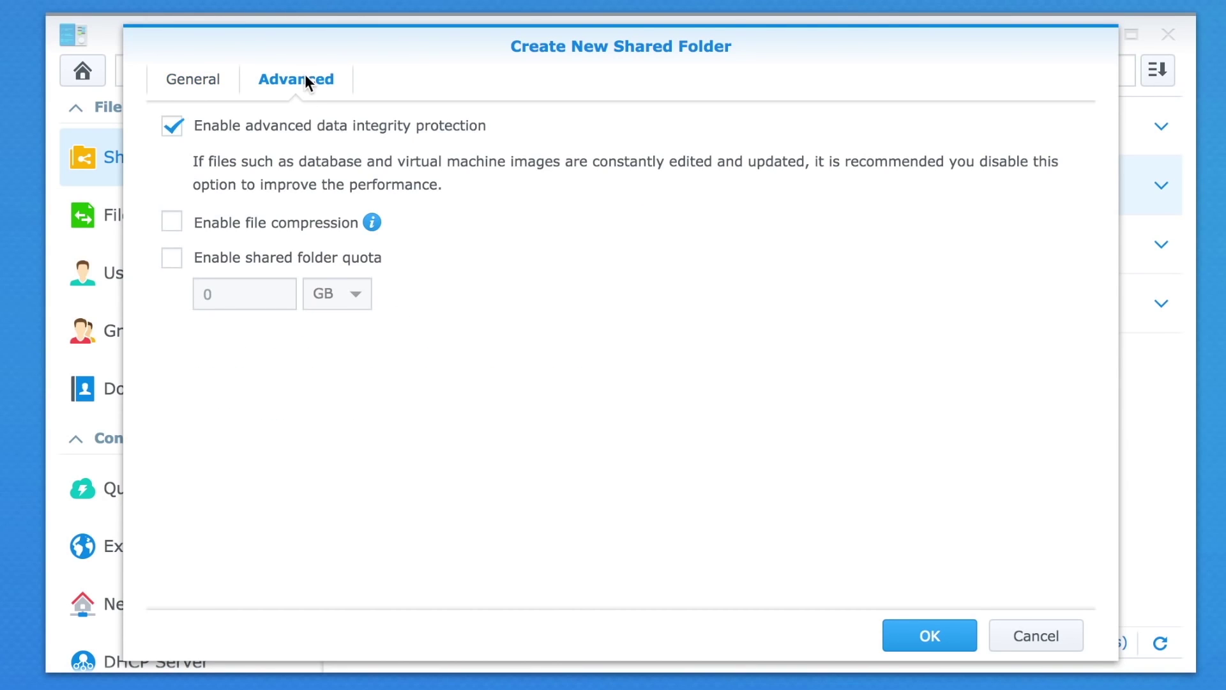
click(172, 259)
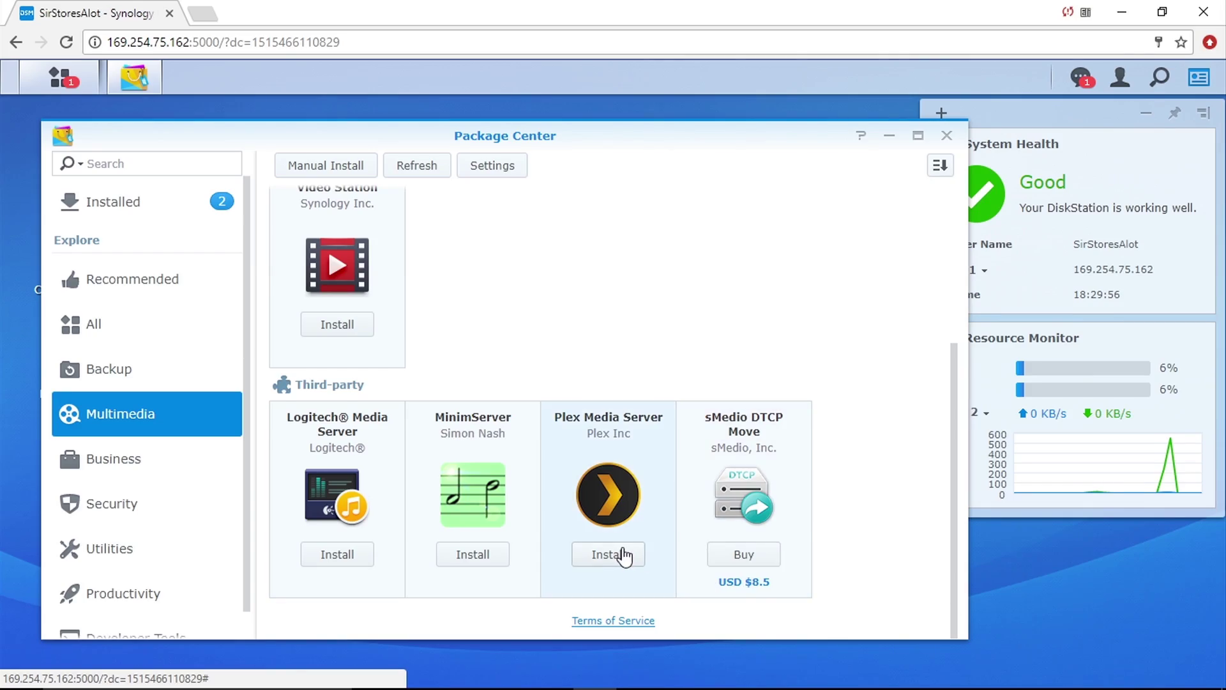
Install Plex Media Server, then browse the Business and Security package categories.
click(624, 554)
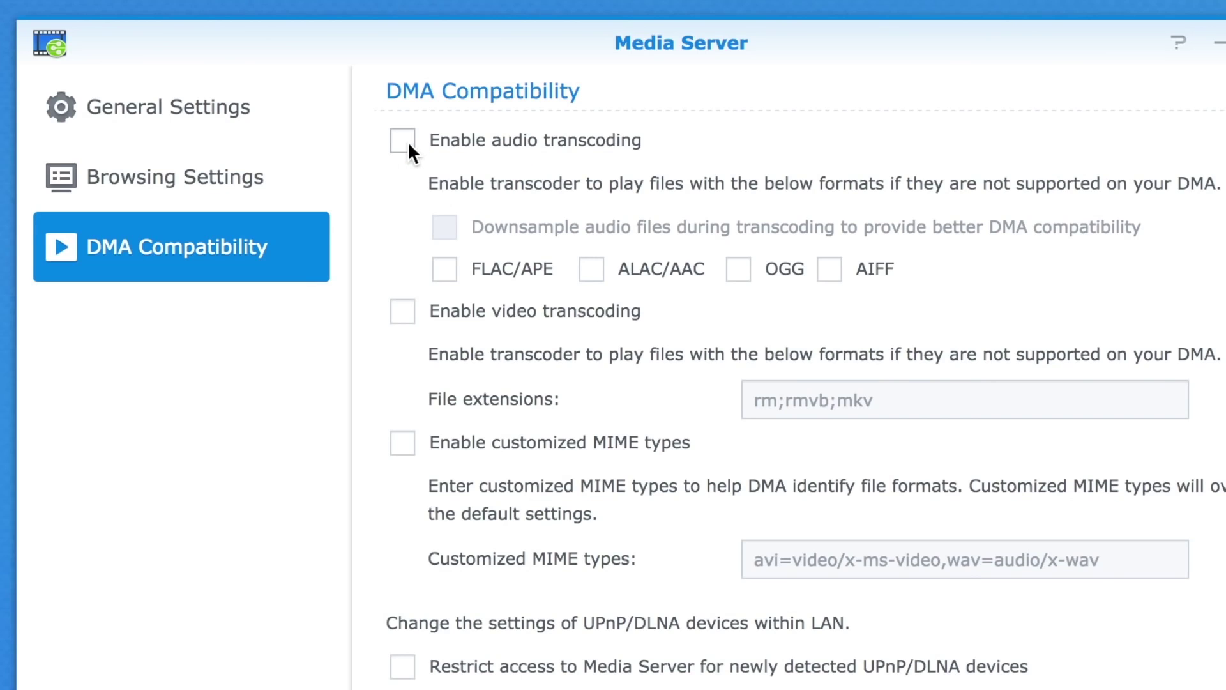
click(403, 140)
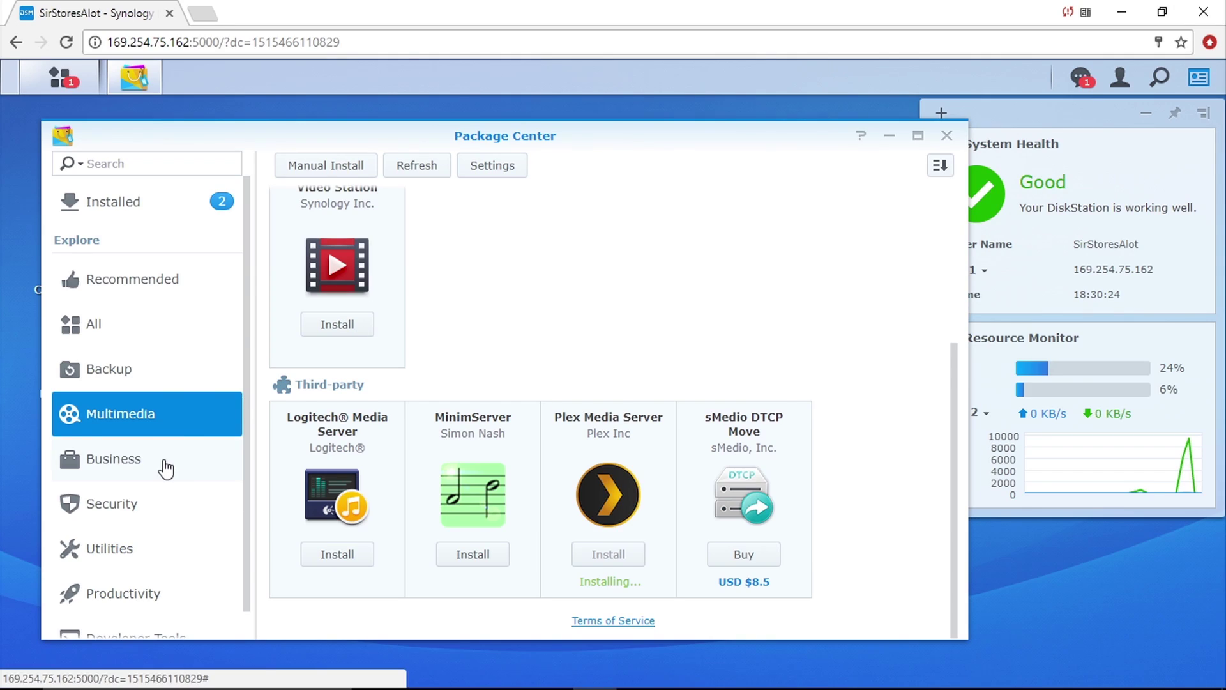
click(167, 461)
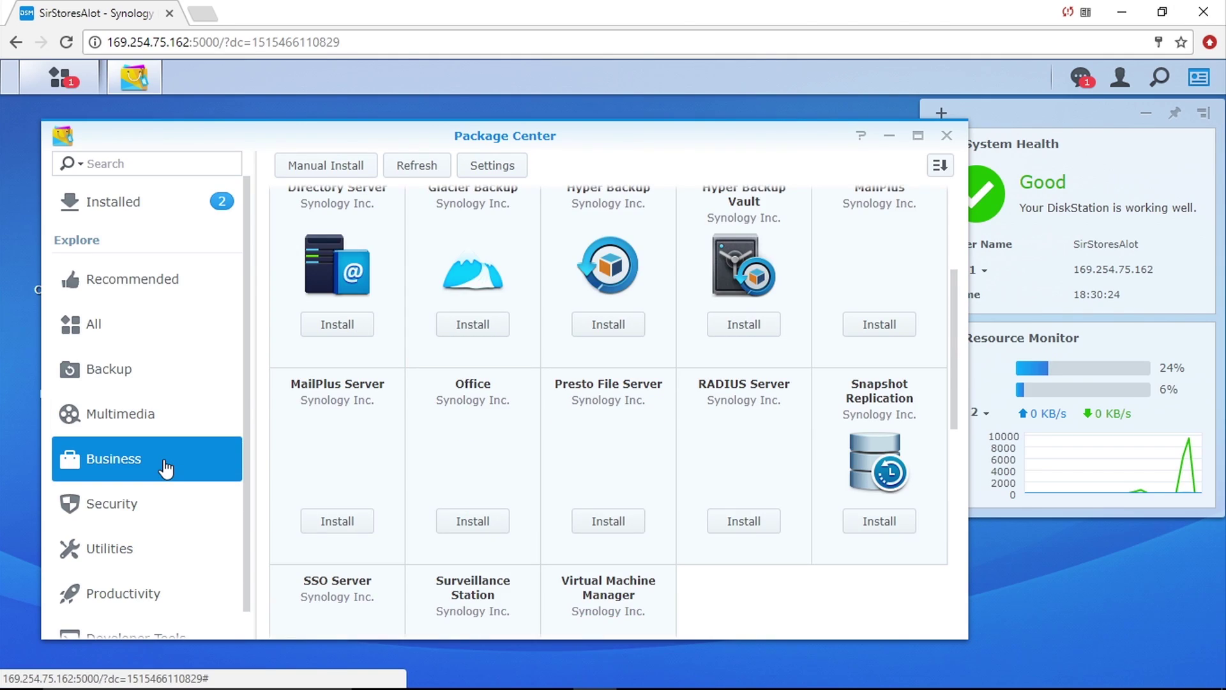
click(162, 506)
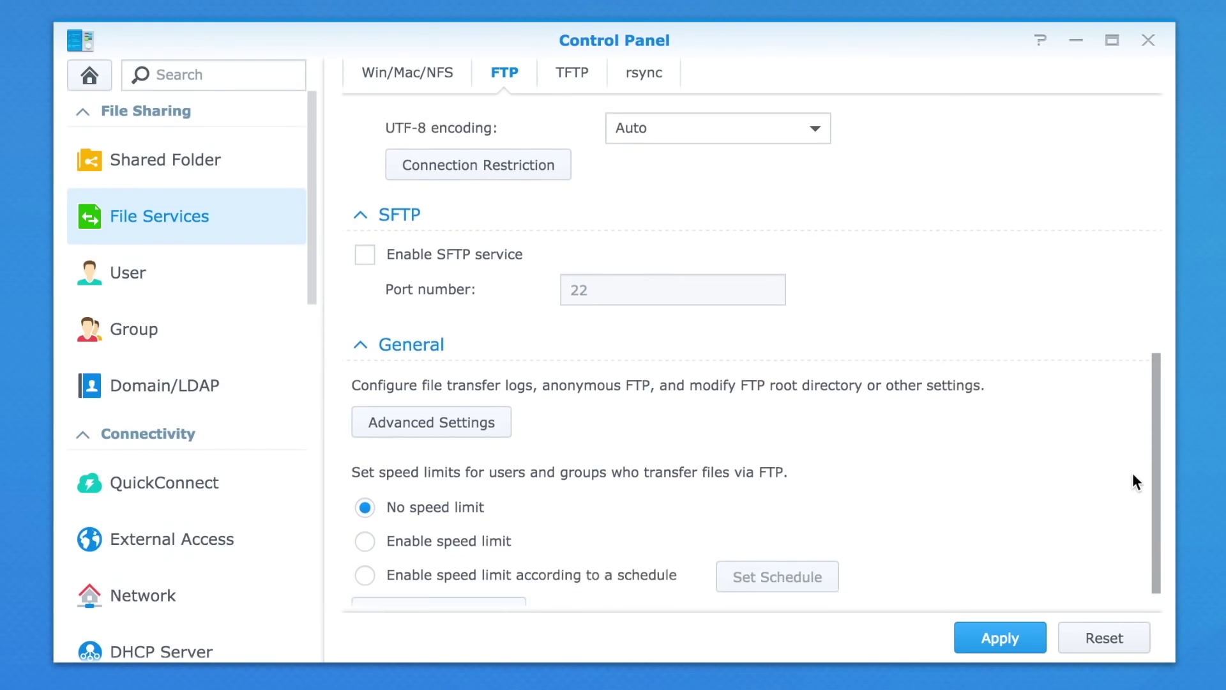
Scroll the Security packages and open the Surveillance Station detail page.
scroll(1132, 492, down, 1)
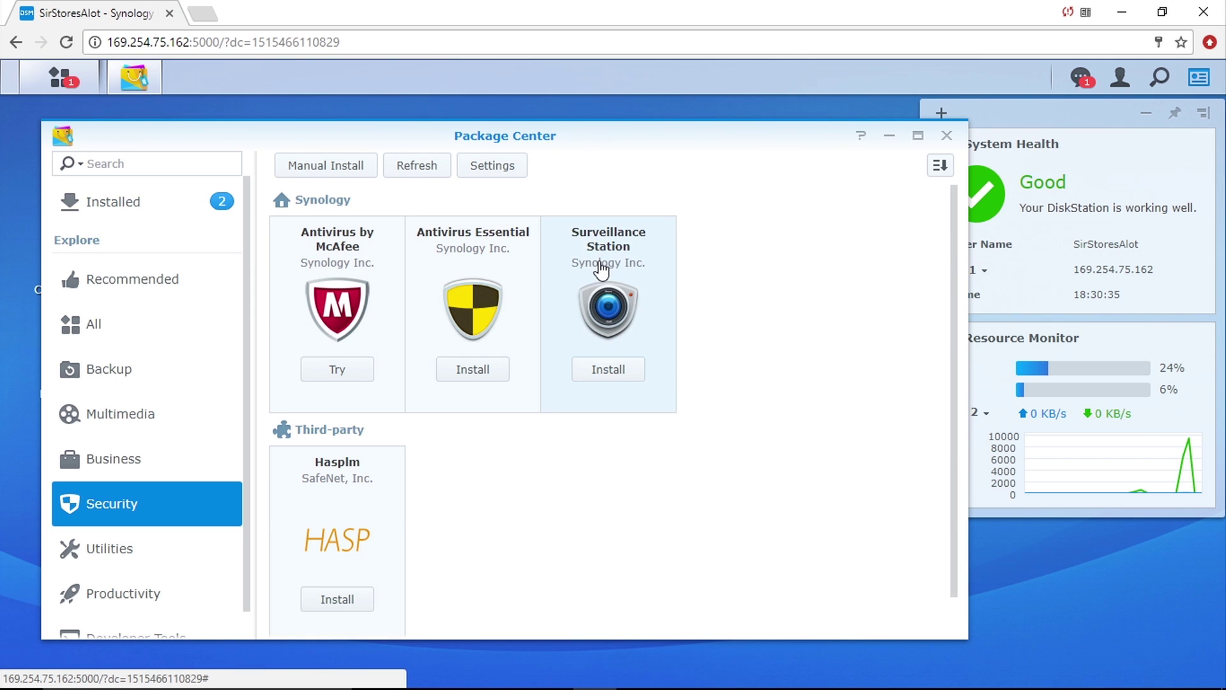
click(596, 262)
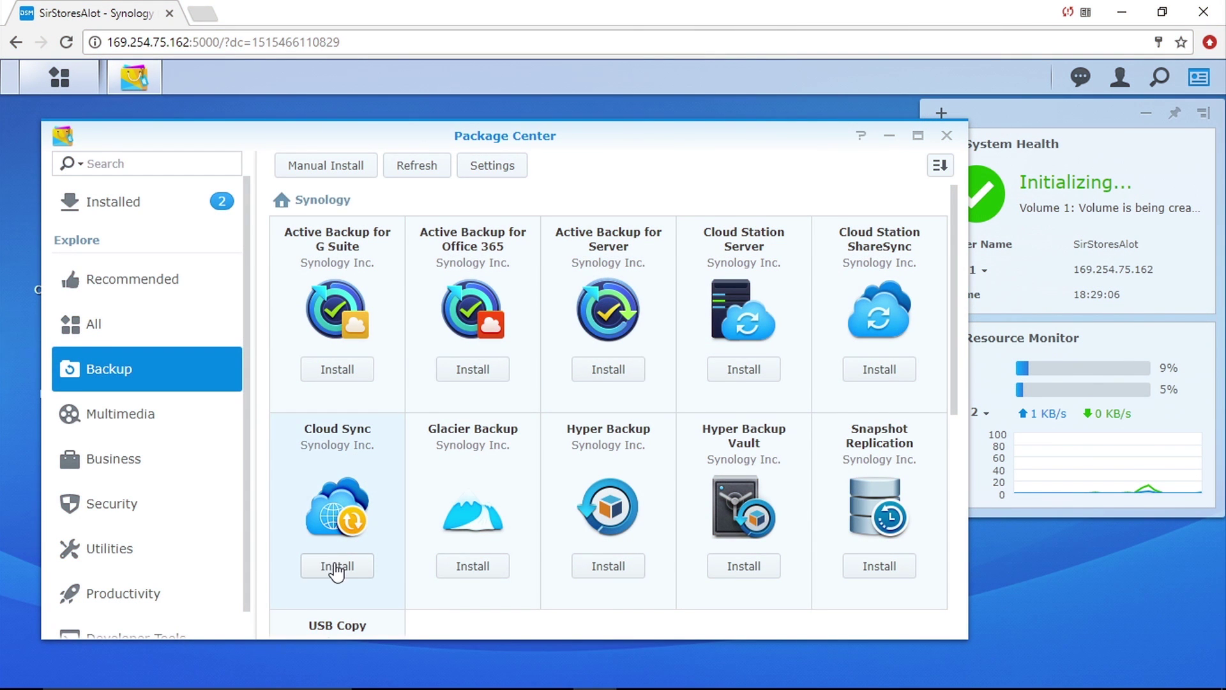
Install Cloud Sync from the Backup package category.
click(335, 566)
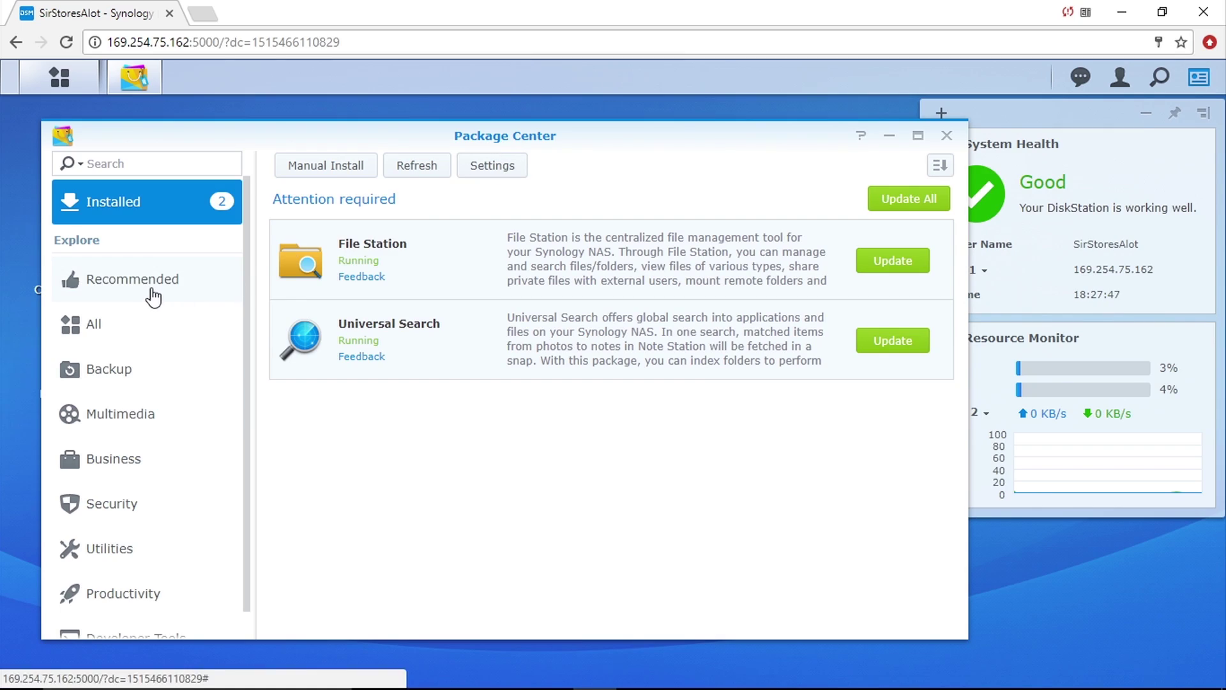
Browse the Recommended packages, then show the All packages list.
click(153, 295)
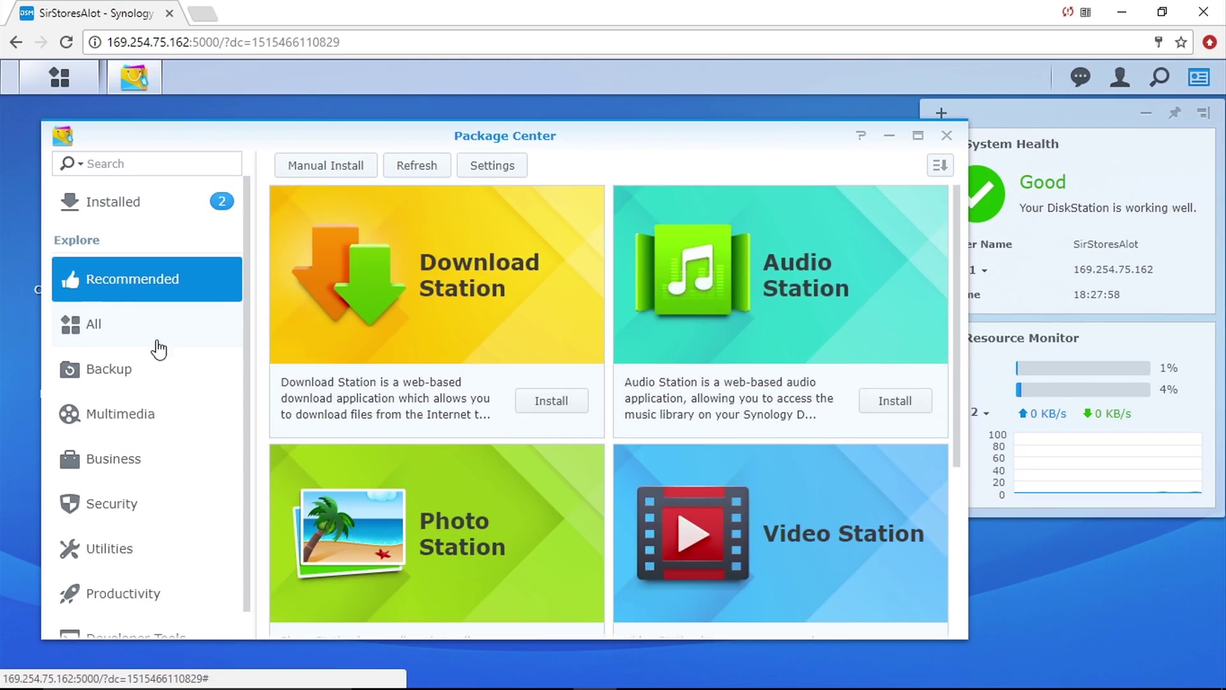
click(90, 325)
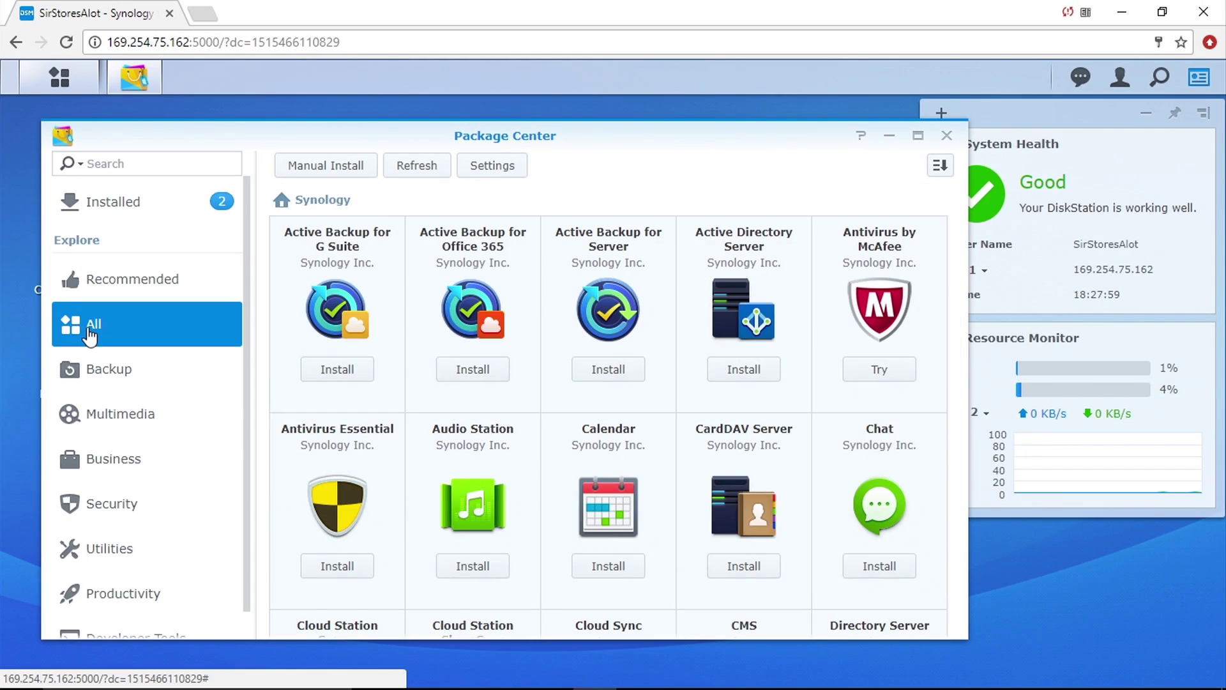